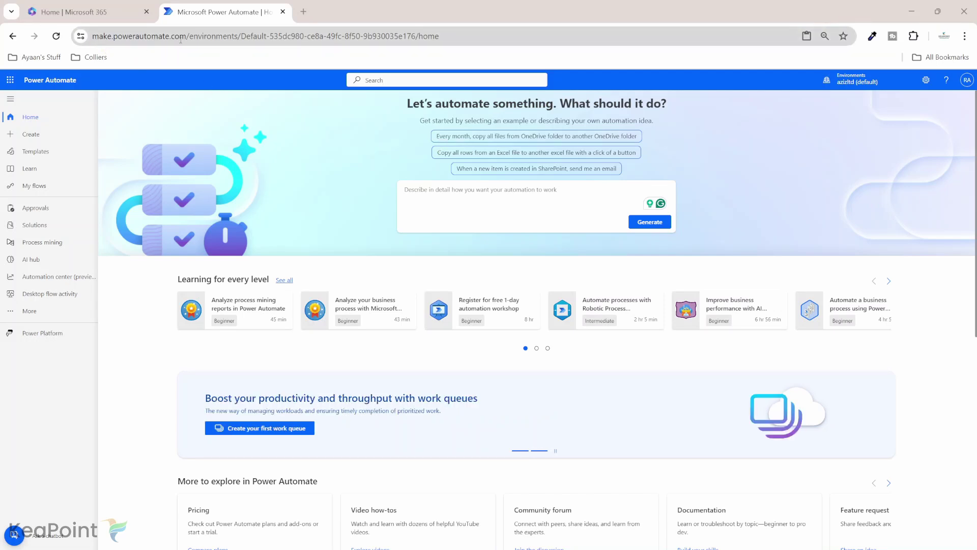
Step: Search the templates for 'follow up' and create a flow from the 'Follow up on a message' template
click(48, 153)
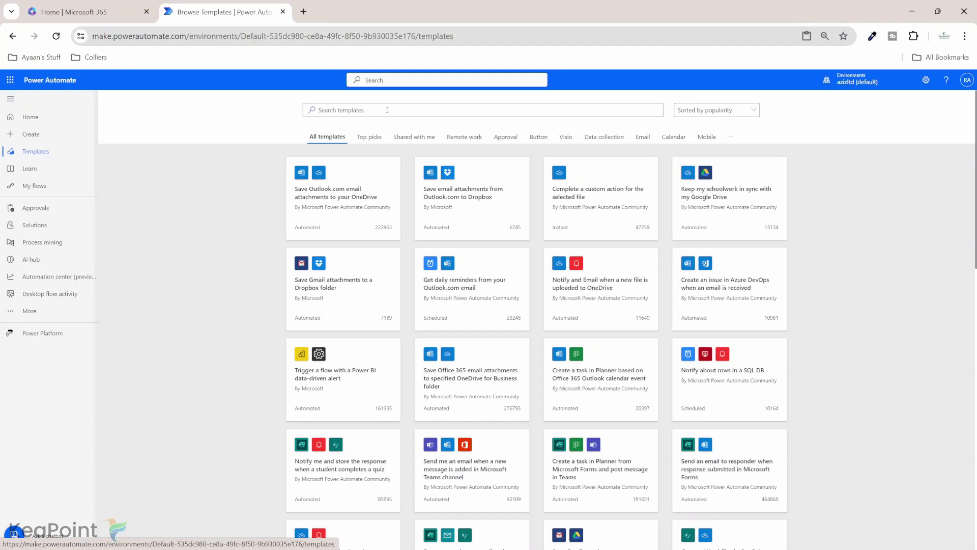
click(387, 110)
text(follow up)
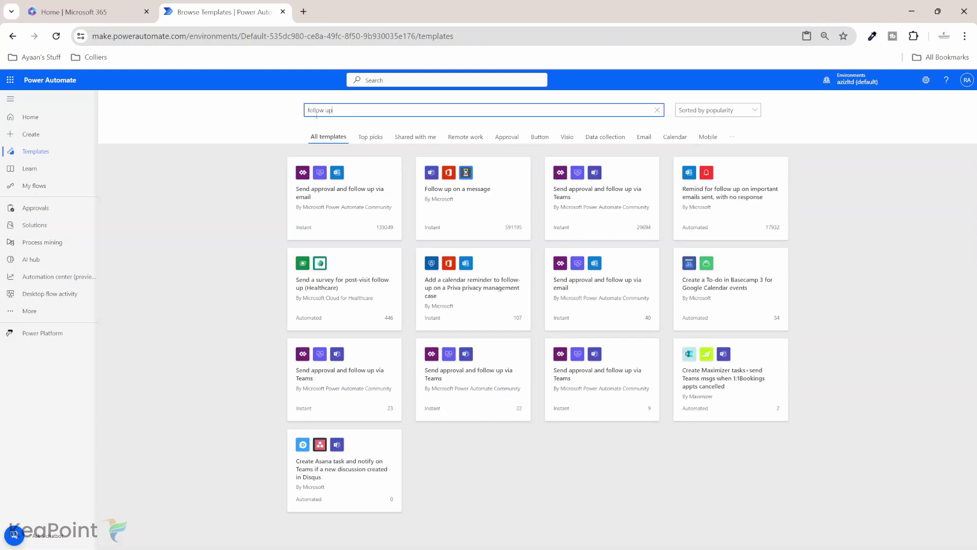
click(479, 185)
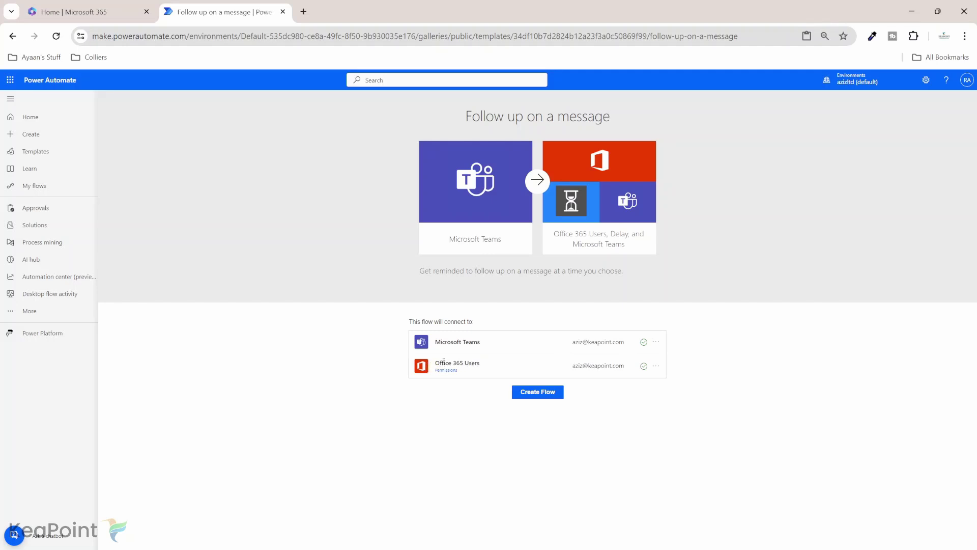
click(540, 395)
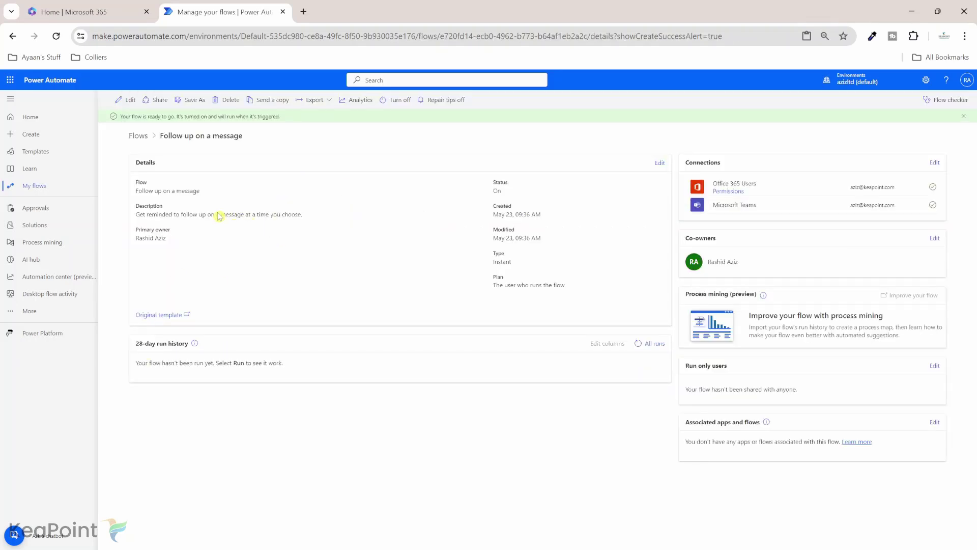
Step: Open the new flow in the editor and expand its 'For a selected message' trigger
click(129, 104)
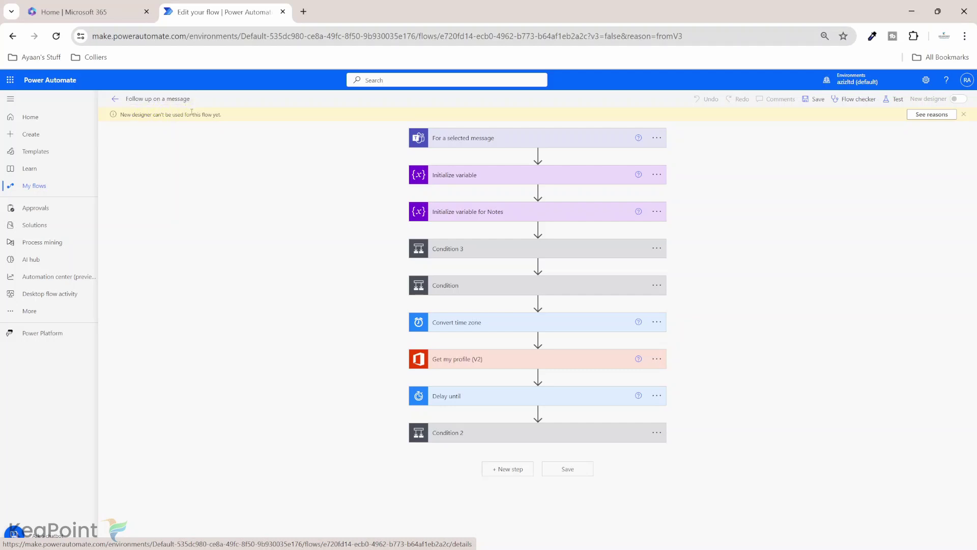
click(482, 142)
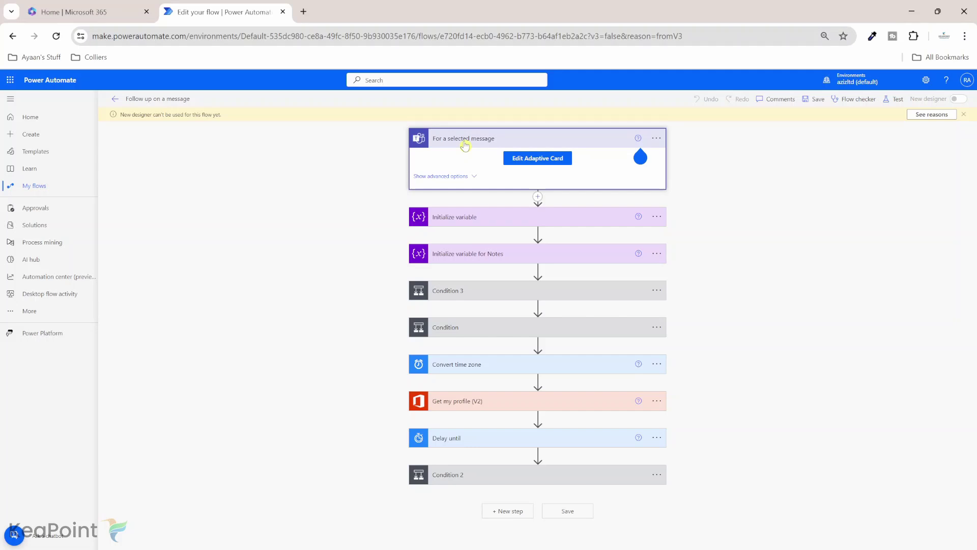
click(529, 159)
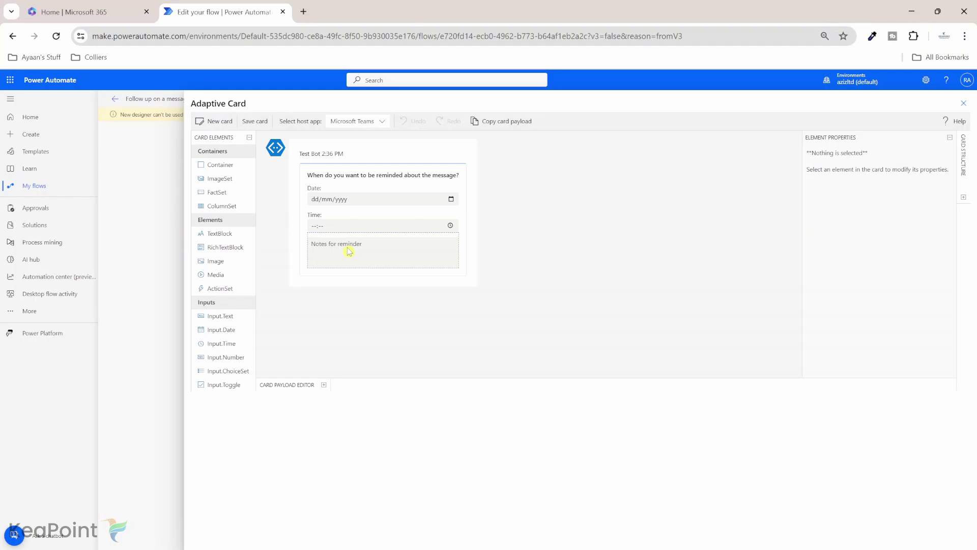
click(965, 107)
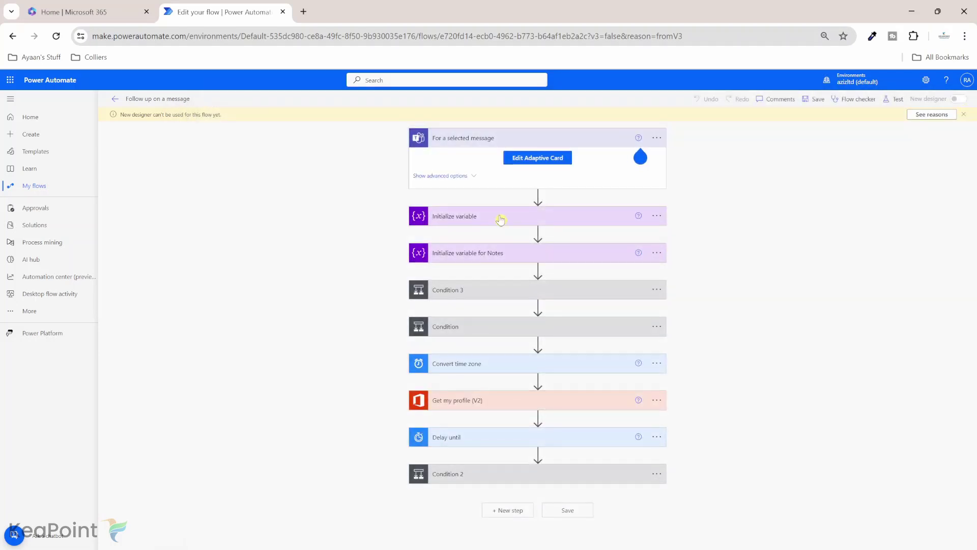
click(500, 218)
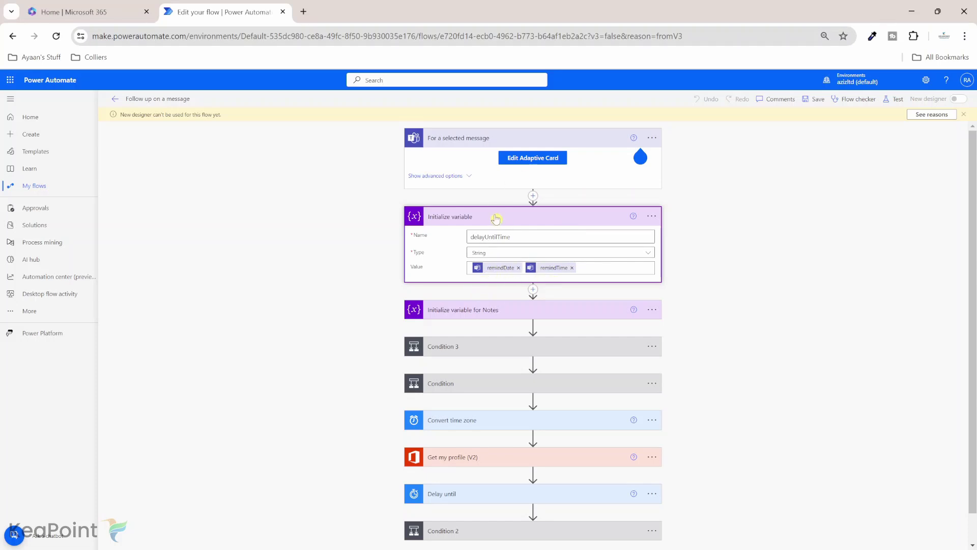
Step: Expand the Initialize variable for Notes, Condition 3 and Set variable 2 steps to inspect their fields
click(486, 310)
scroll(484, 315, down, 2)
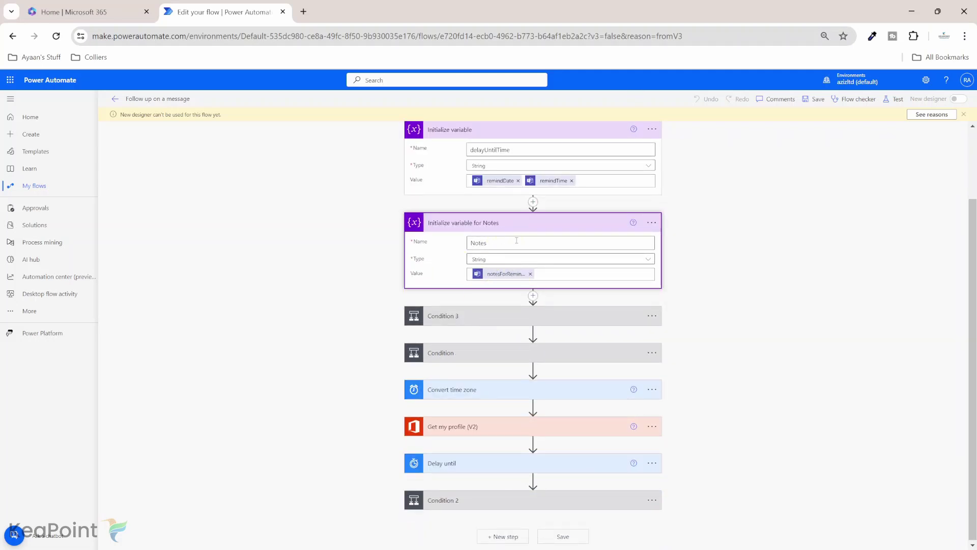
click(476, 317)
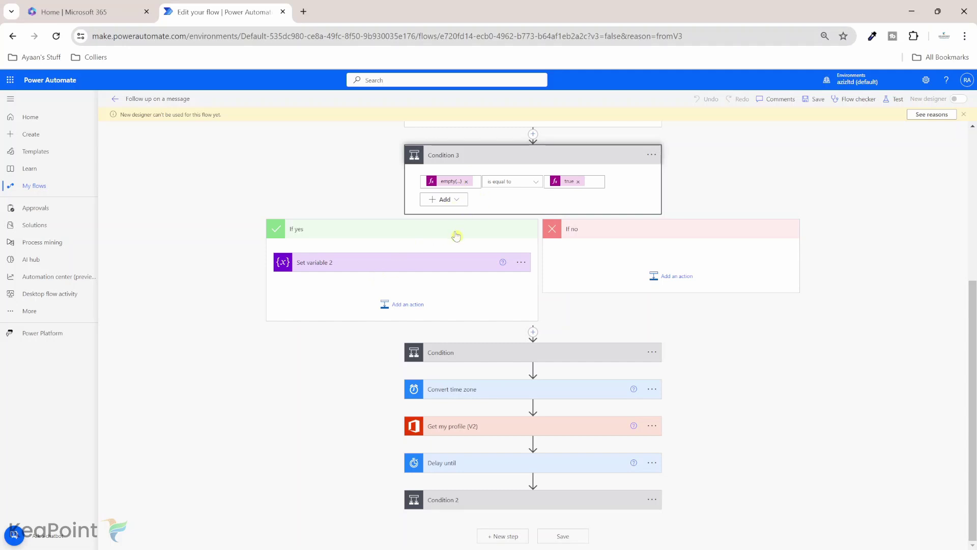
click(392, 263)
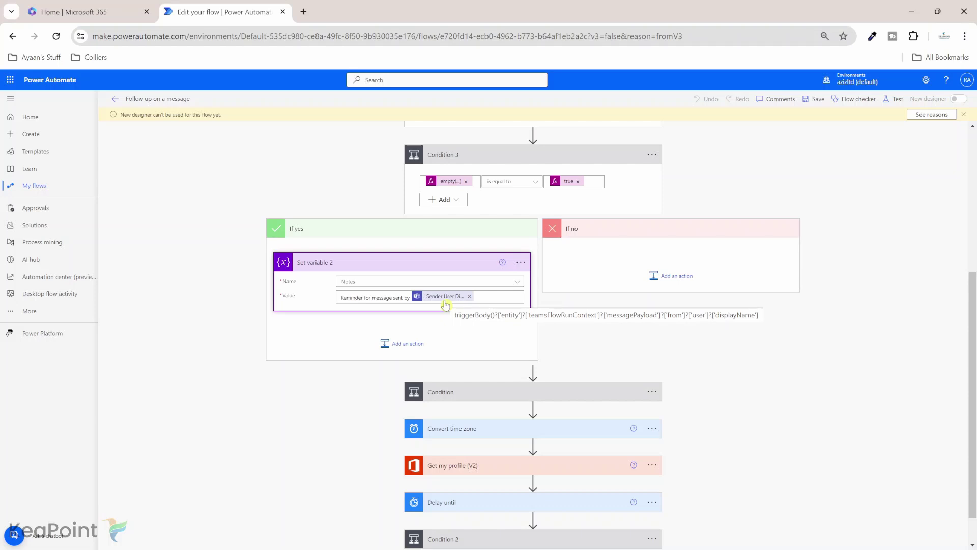
scroll(482, 360, down, 1)
Step: Expand the Condition step and the Set variable action in its If no branch
click(481, 360)
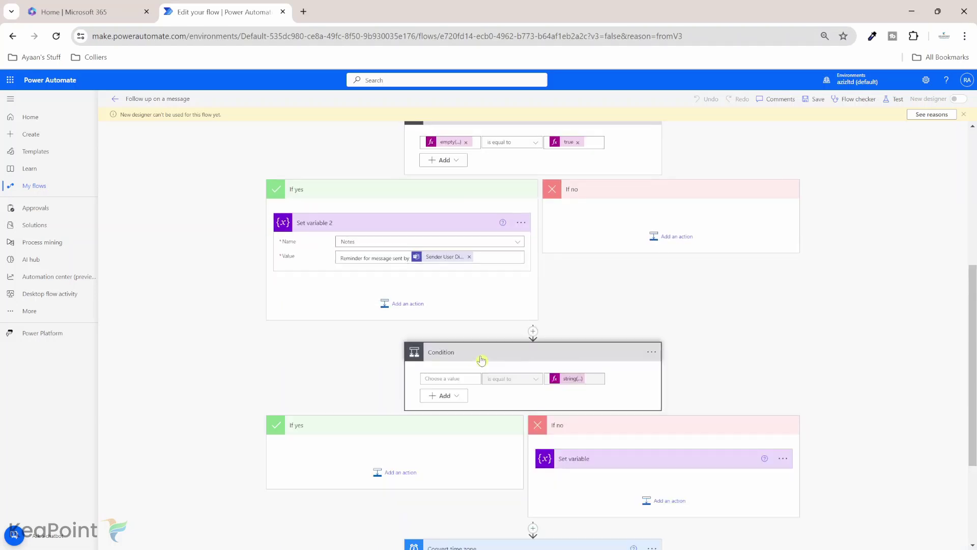
scroll(482, 360, down, 4)
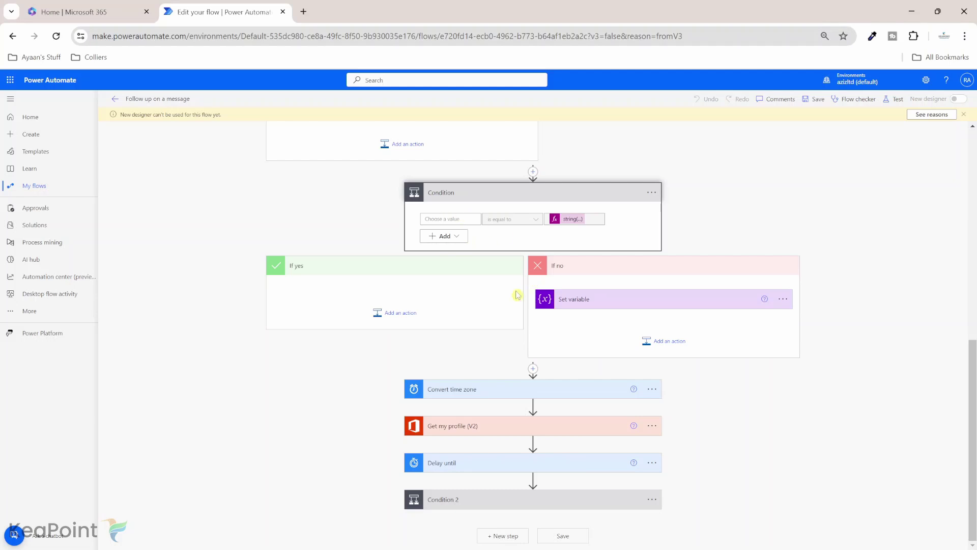
click(601, 302)
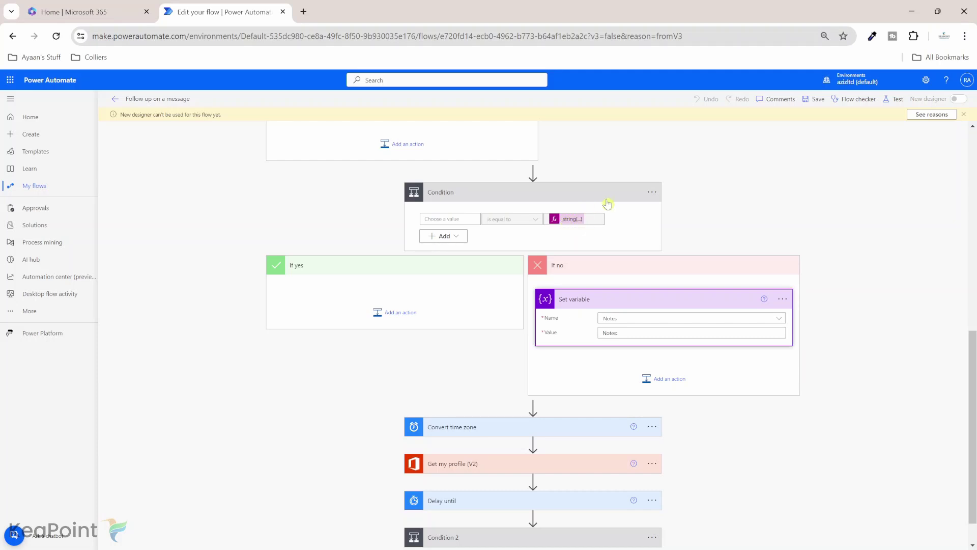
Step: Delete the Condition step with its branches, then expand the Convert time zone step
click(652, 194)
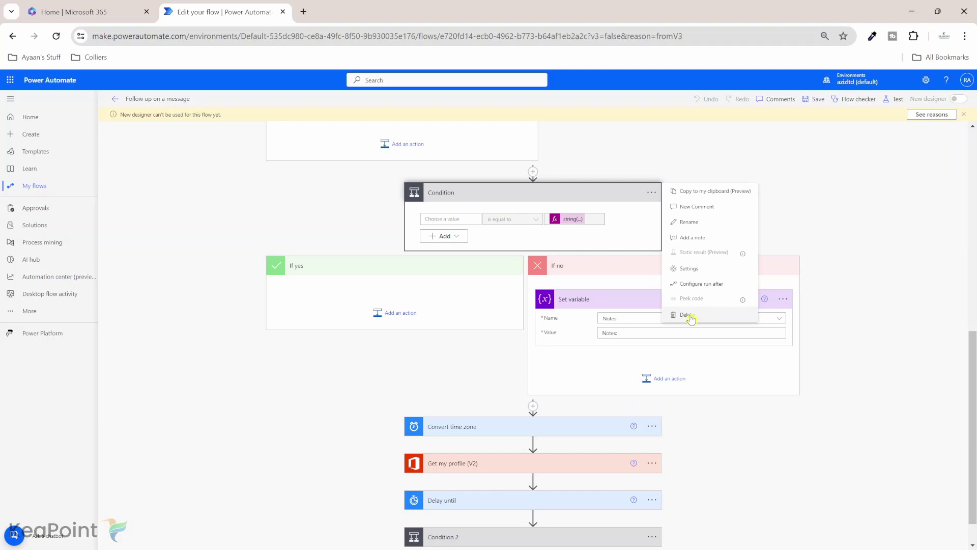
click(688, 315)
click(496, 330)
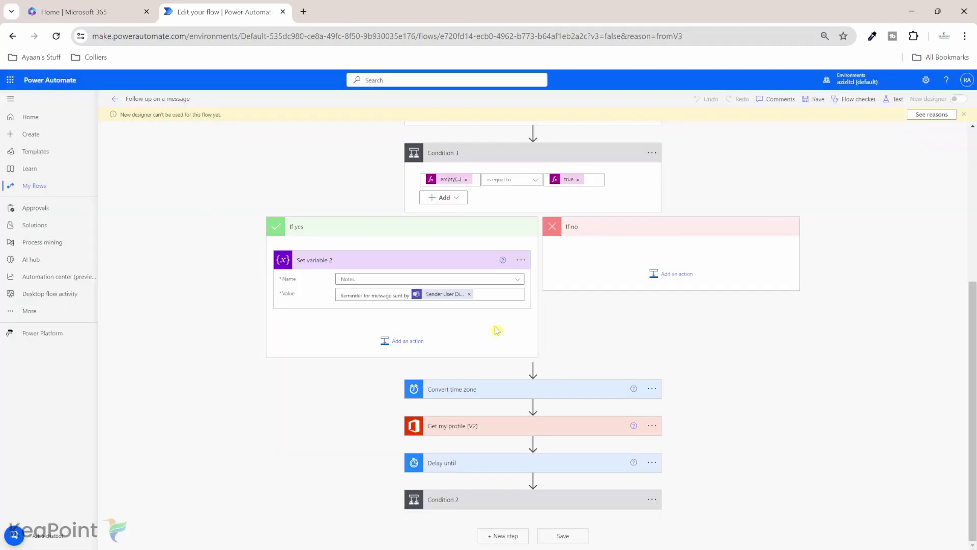
click(556, 390)
Step: Expand the Get my profile (V2) and Delay until steps to show their settings
scroll(557, 326, down, 2)
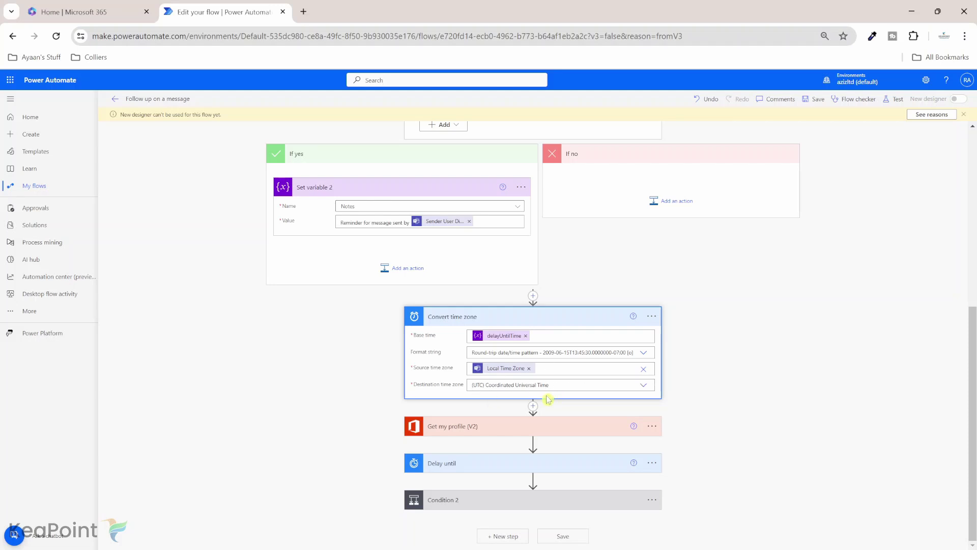
click(562, 430)
scroll(562, 430, down, 1)
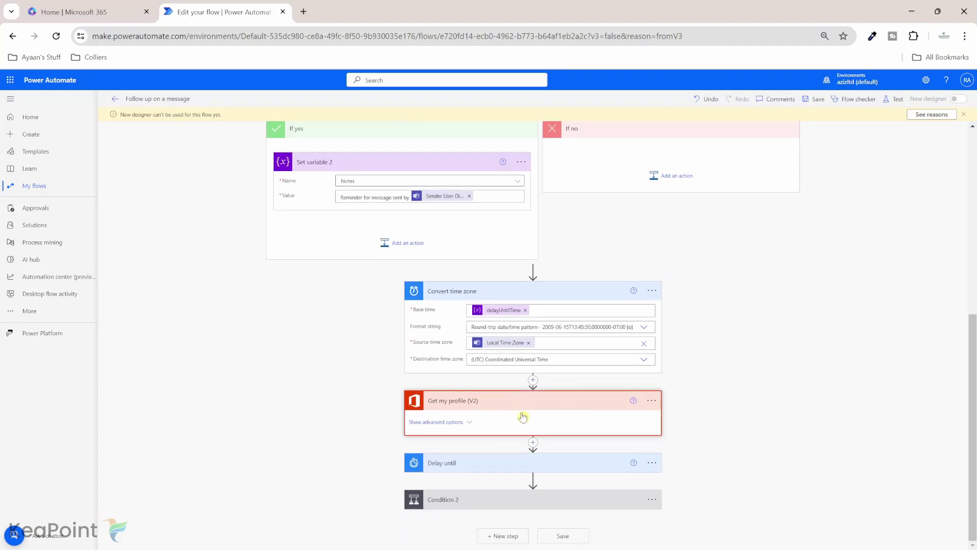
click(547, 460)
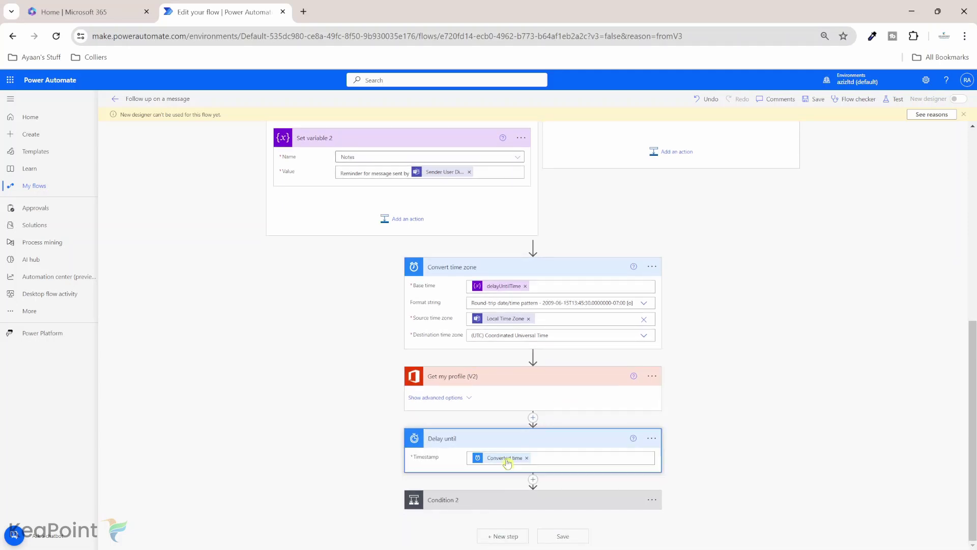
Step: Expand Condition 2 and both its Post a feed notification actions to show their fields
click(500, 503)
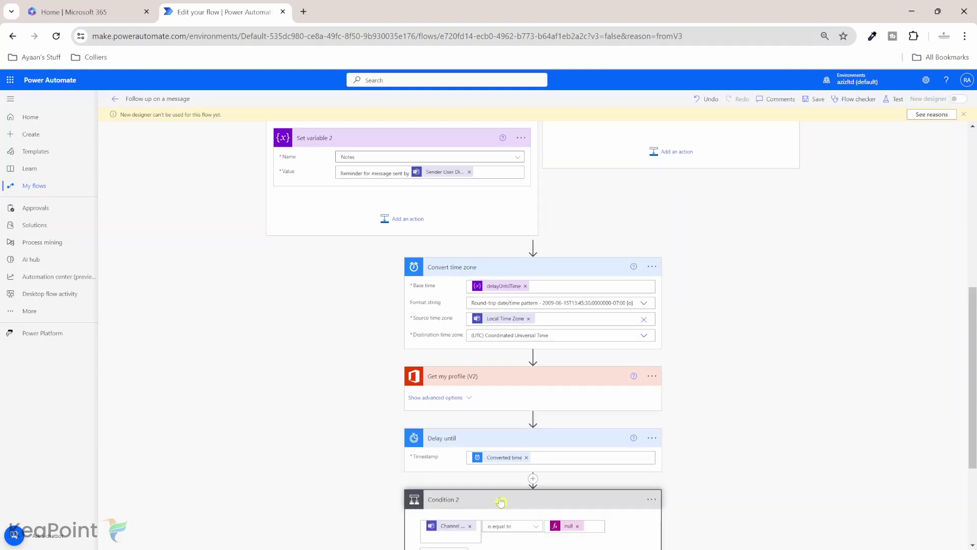
scroll(501, 501, down, 3)
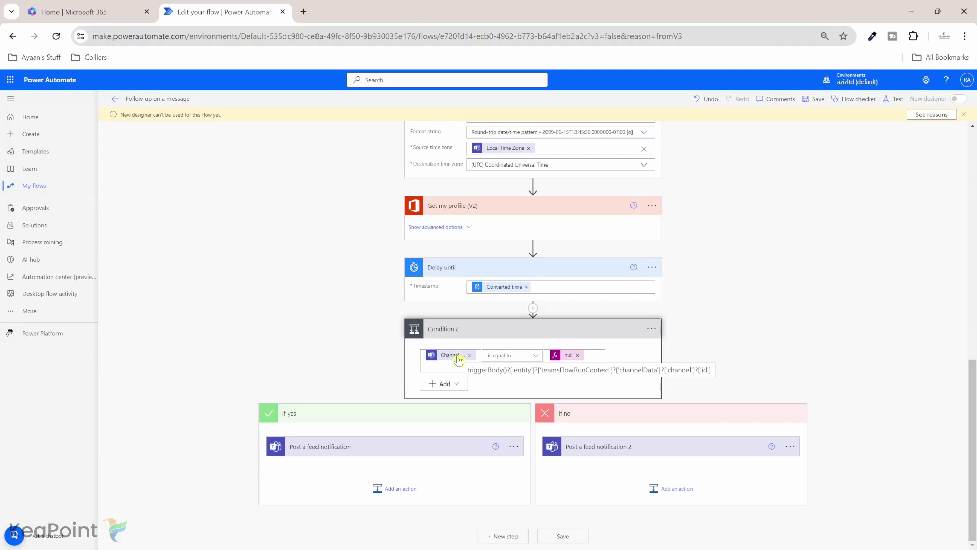
click(368, 452)
scroll(366, 448, down, 2)
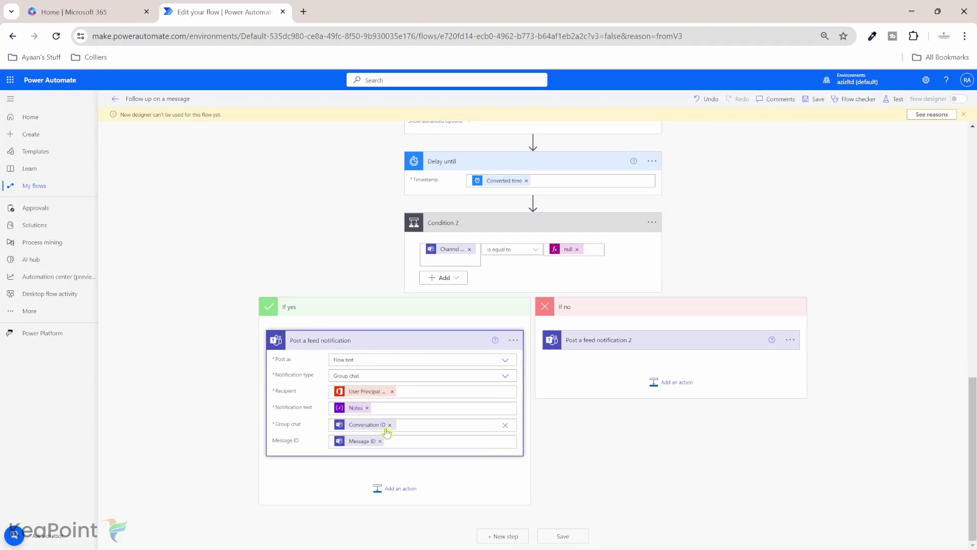
click(616, 347)
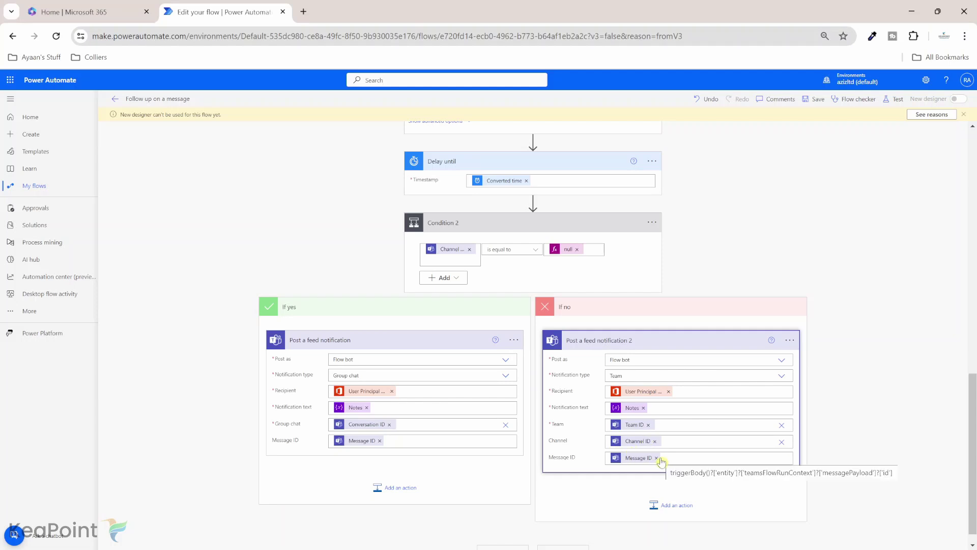
Step: Save the flow, go back to its details page, and switch to Teams
click(819, 101)
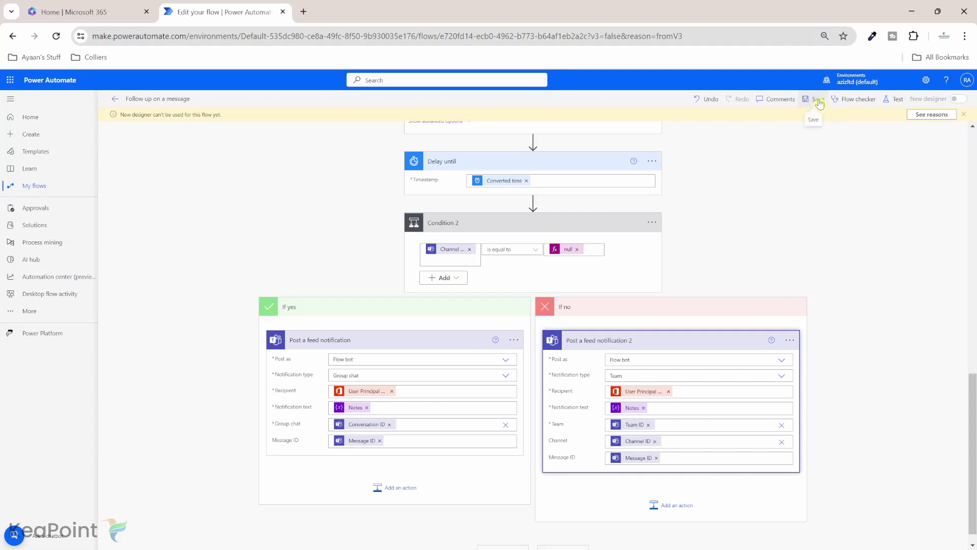
click(116, 101)
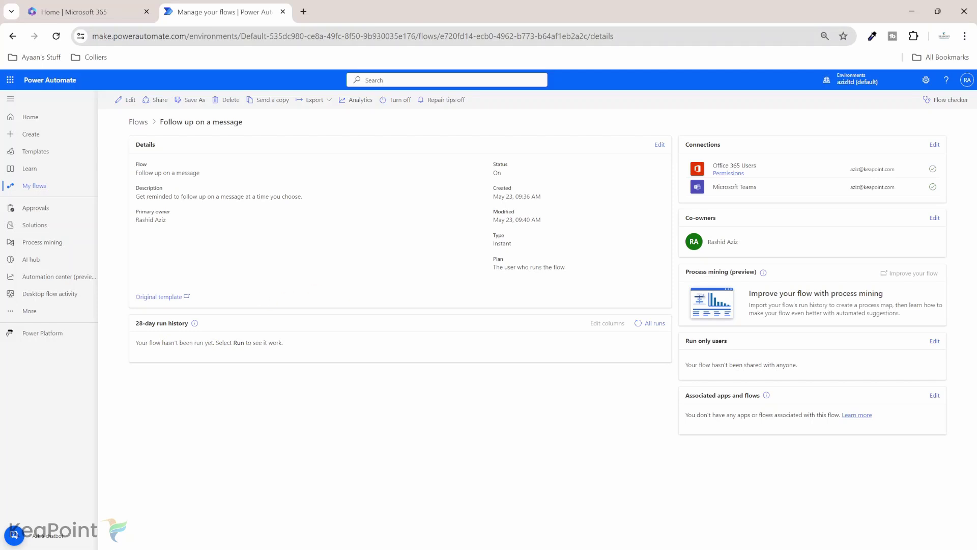
key(alt+Tab)
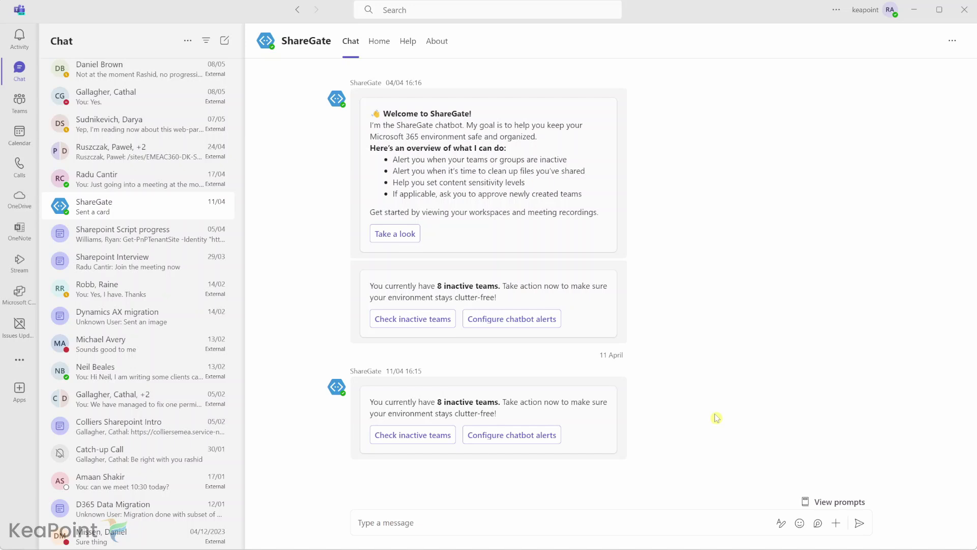
Step: Start the Follow up on a message action on the second ShareGate message
mouse_move(601, 422)
right_click(599, 399)
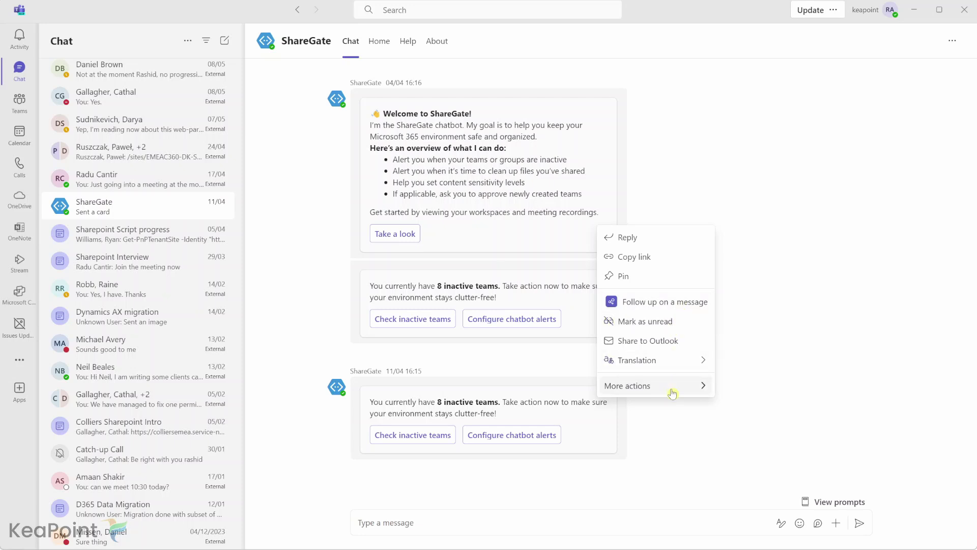
mouse_move(672, 392)
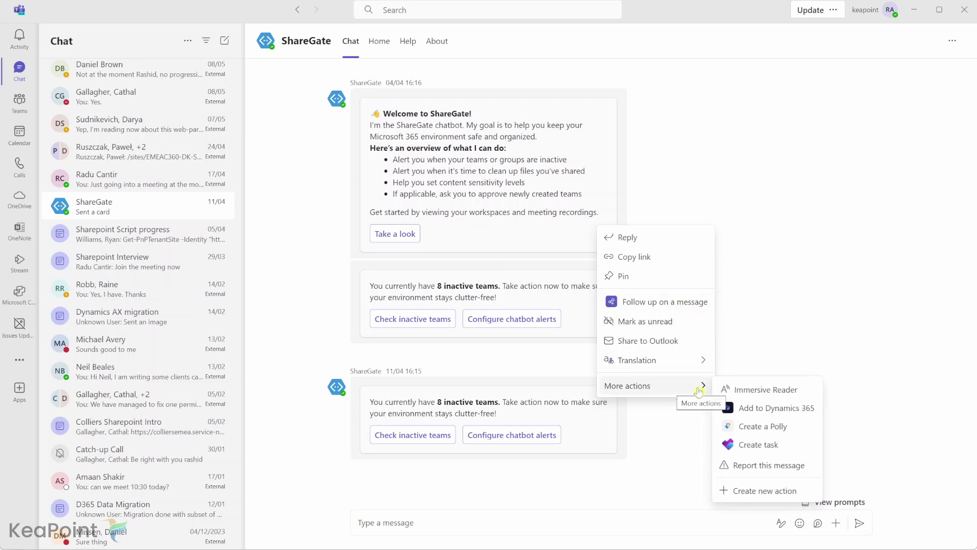
click(655, 306)
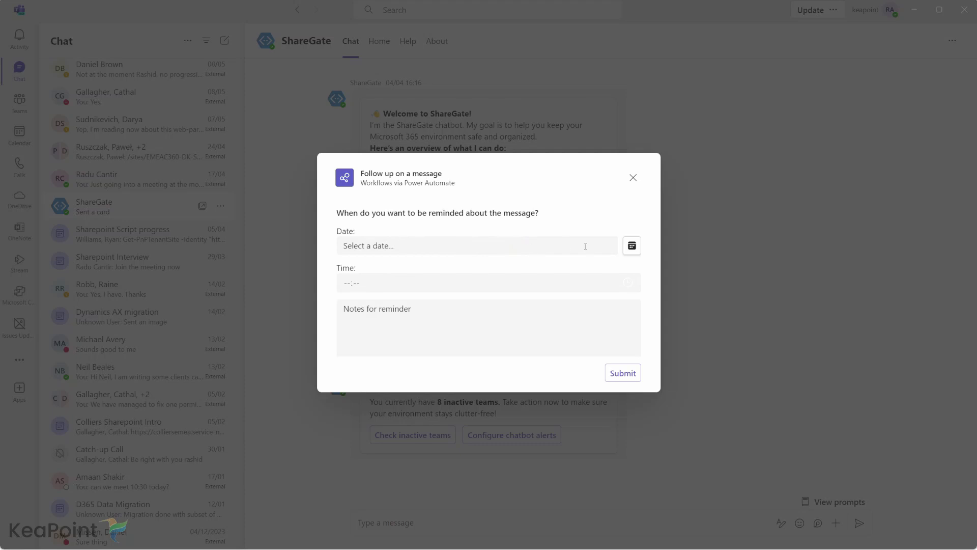
Step: Set the reminder for May 23, 2024 at 09:47 and submit it
click(628, 251)
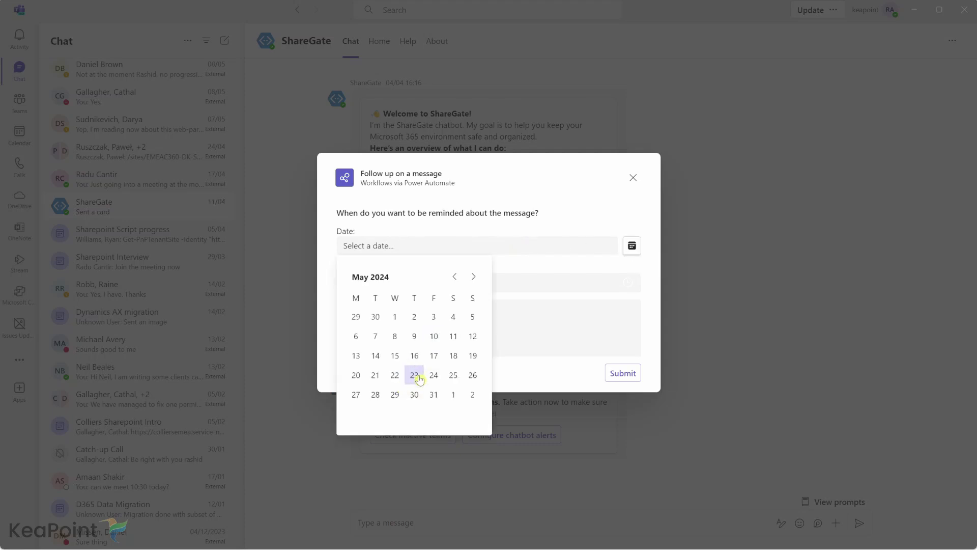
click(415, 376)
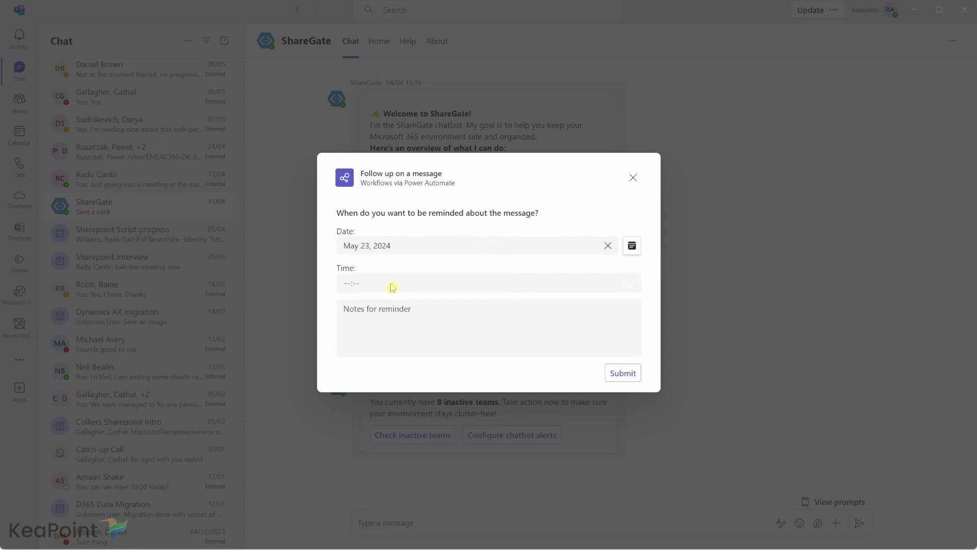
click(345, 289)
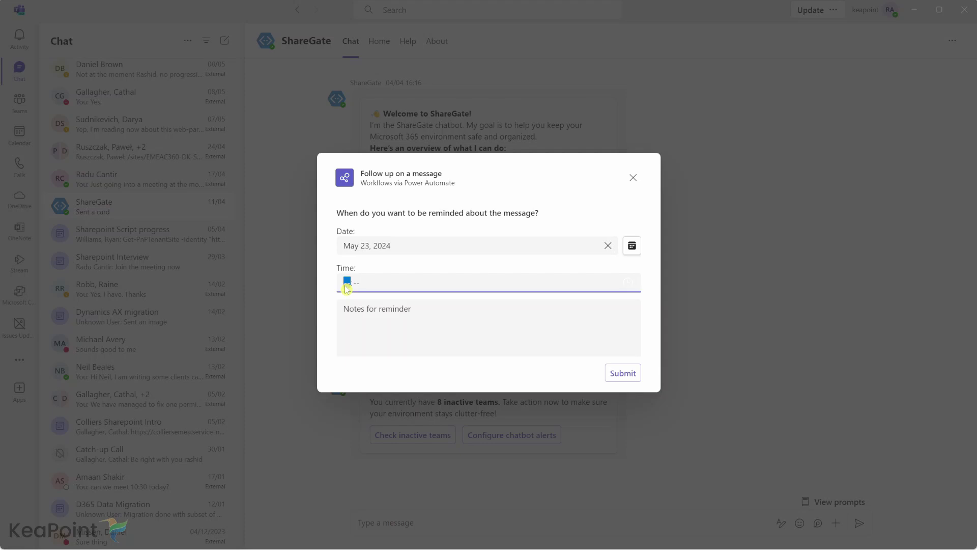
text(09:47)
click(560, 377)
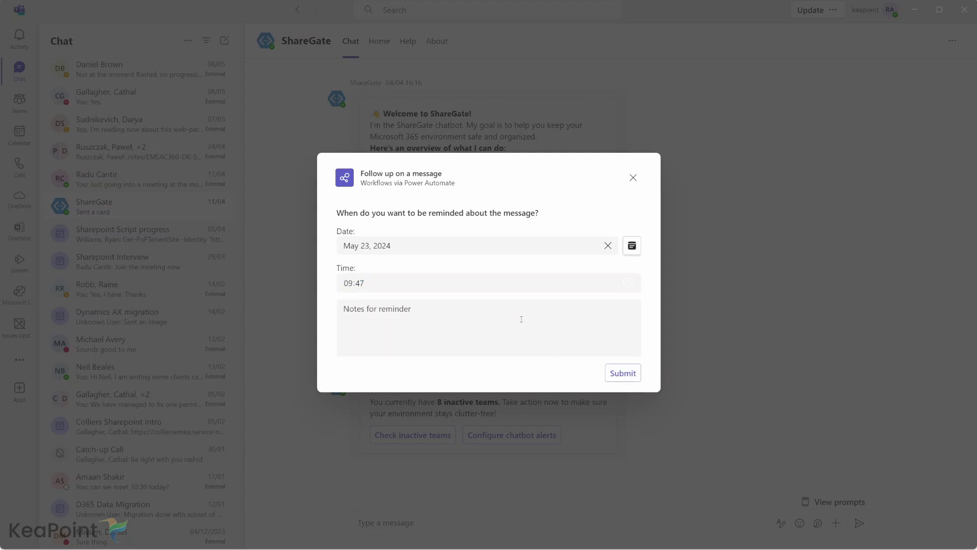
click(630, 377)
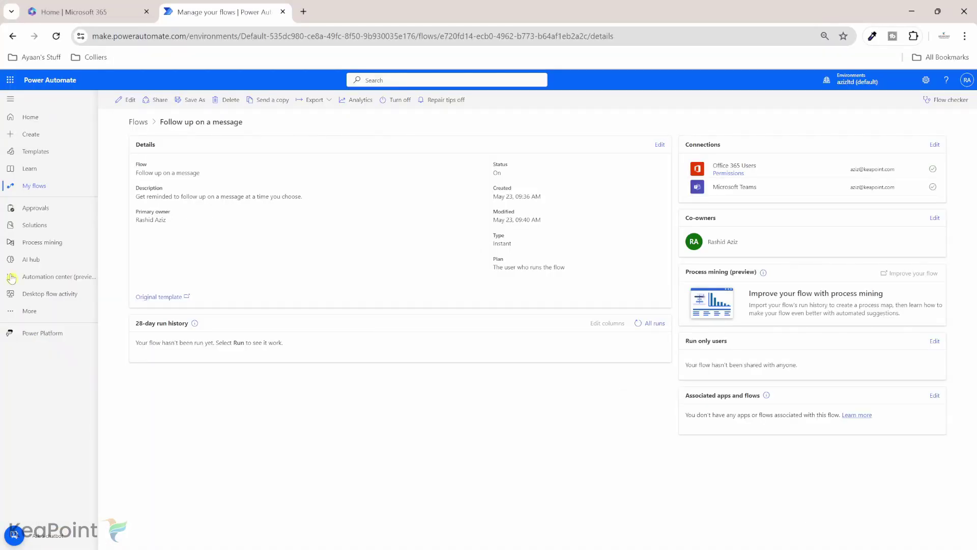
Step: Reload the flow and trace its latest failed run to the Post a feed notification error in Condition 2
click(55, 38)
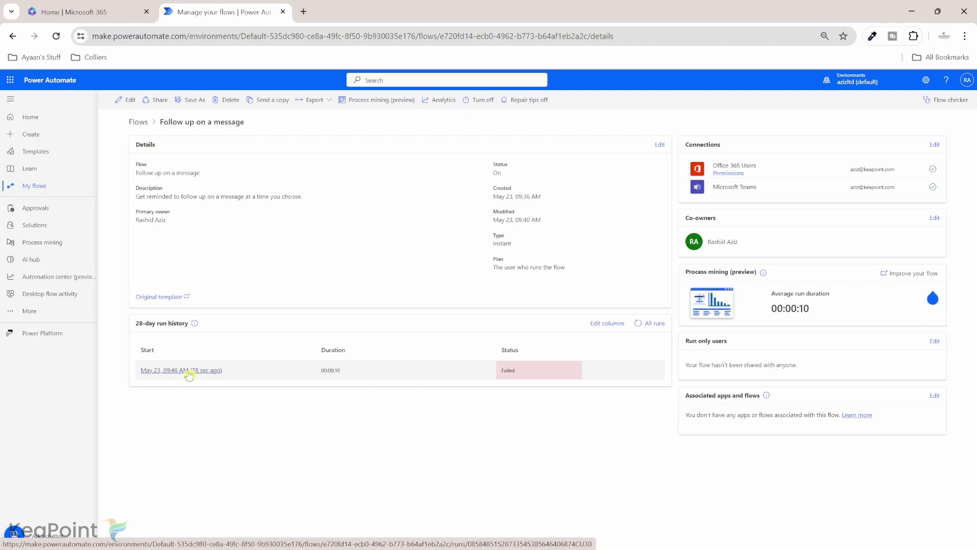
click(187, 370)
click(486, 405)
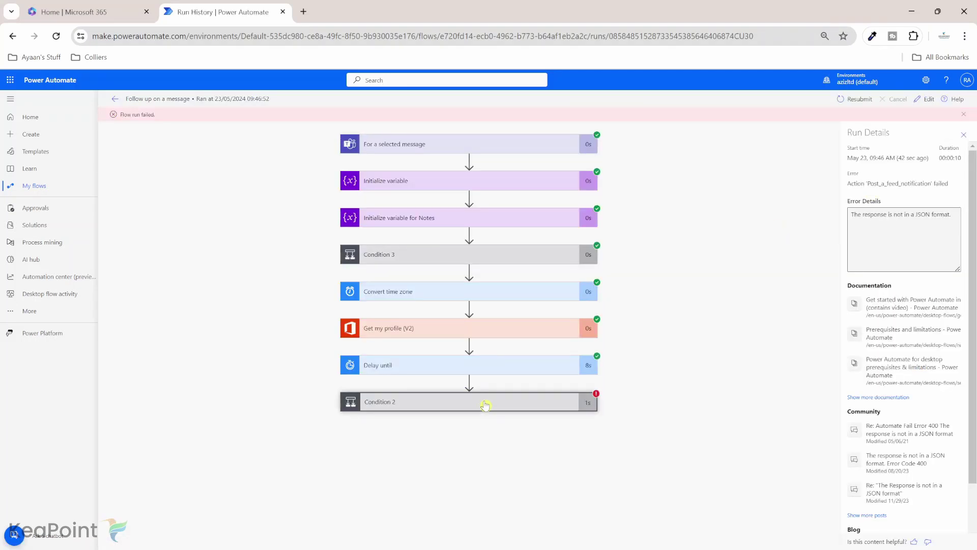
click(527, 407)
click(356, 503)
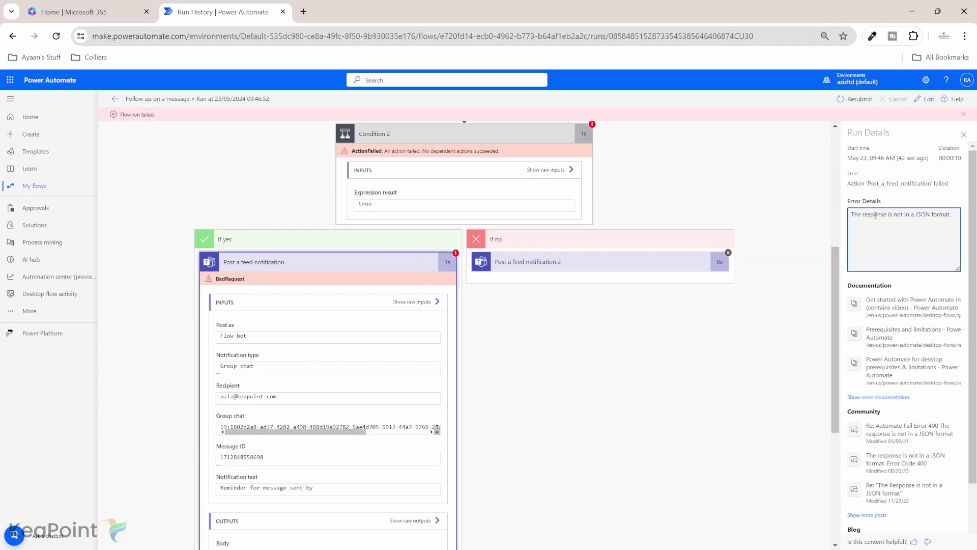
double_click(876, 216)
key(alt+Tab)
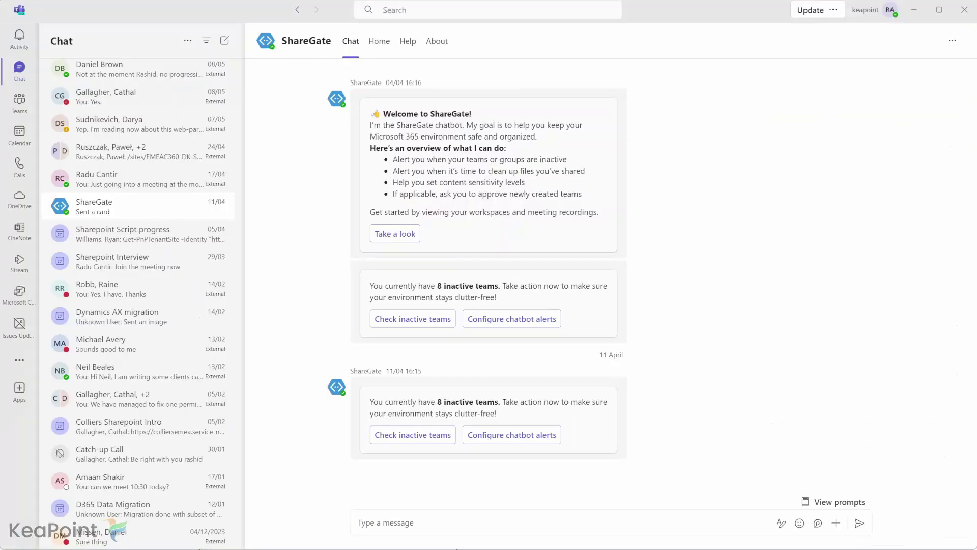
Step: Find 'workflow' among the extra apps, add the Workflows app, and return to chats
click(22, 362)
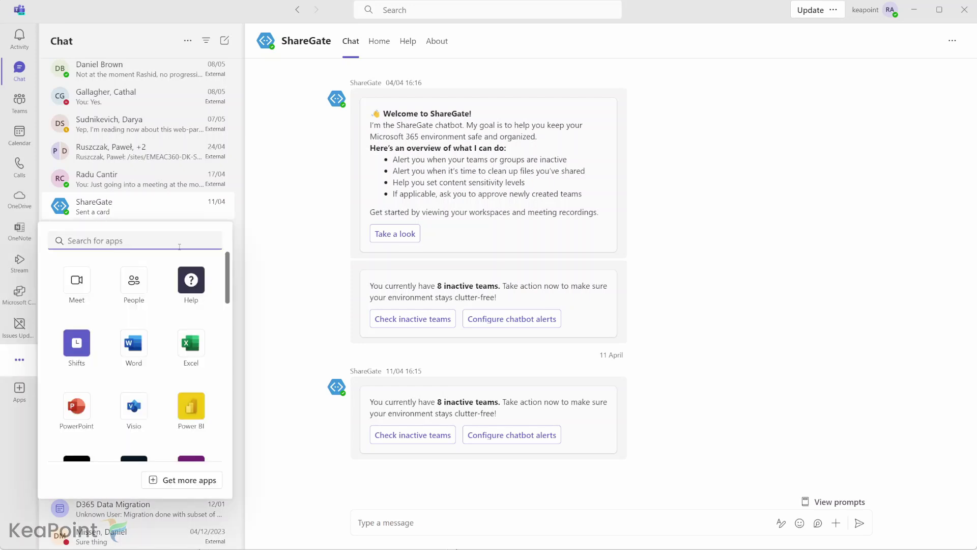
text(workflow)
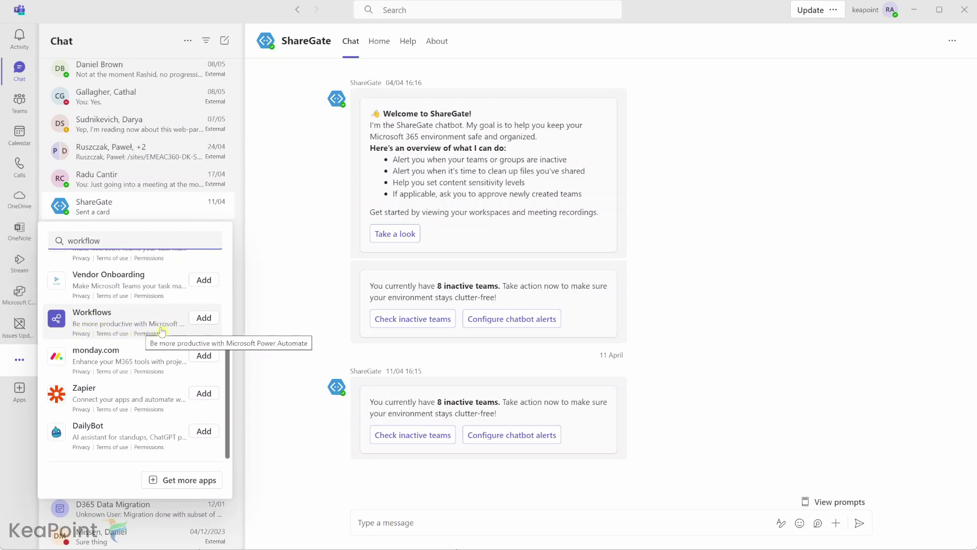
click(205, 318)
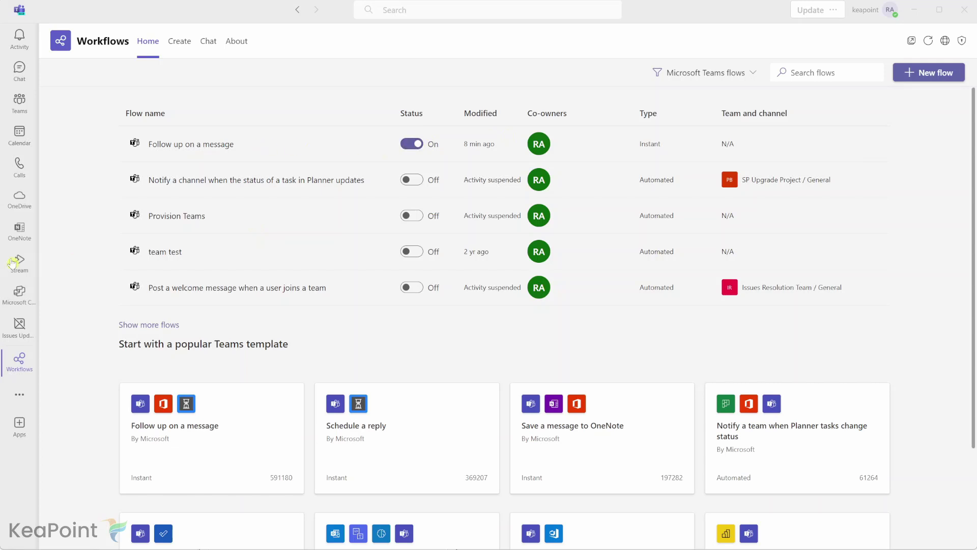
click(19, 68)
Step: Submit a Follow up on a message reminder on the ShareGate message for May 23 at 09:50
right_click(562, 412)
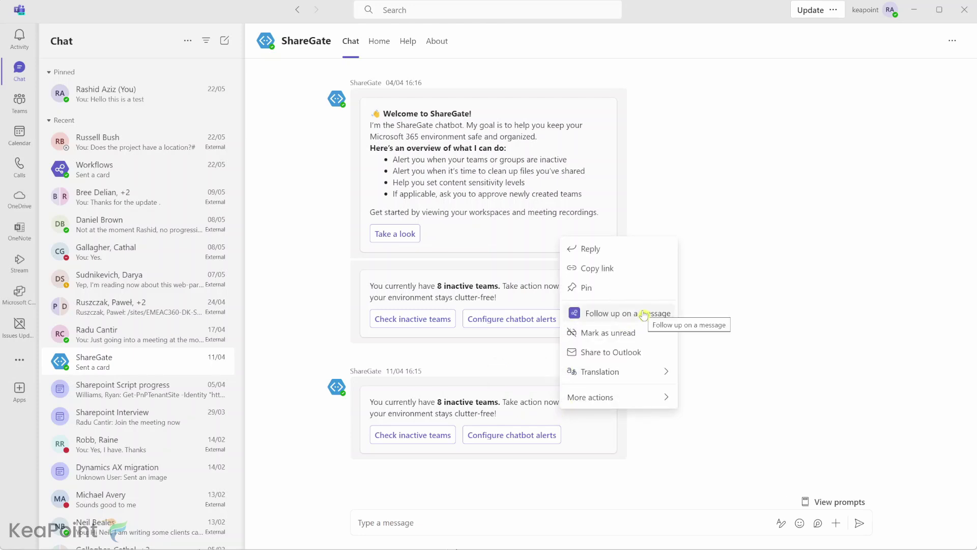
click(644, 314)
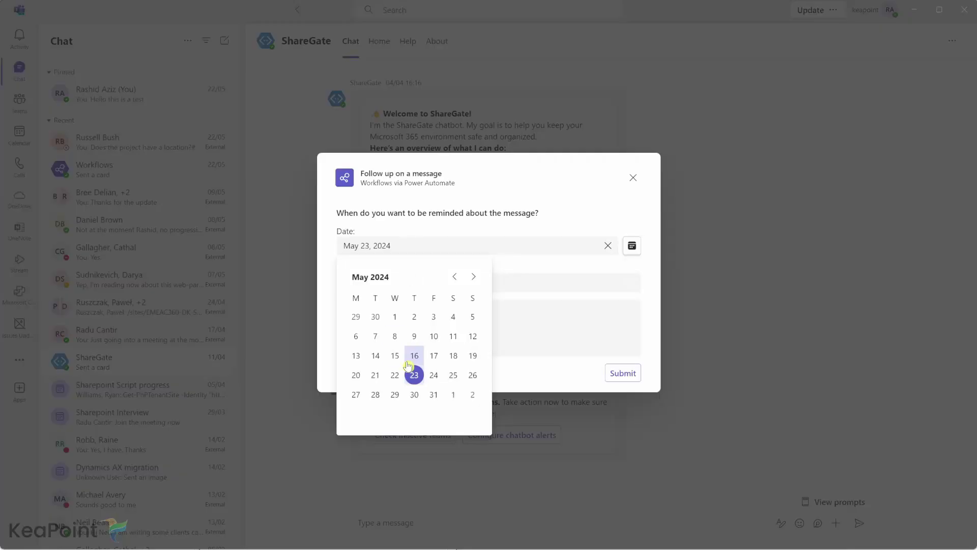
click(415, 374)
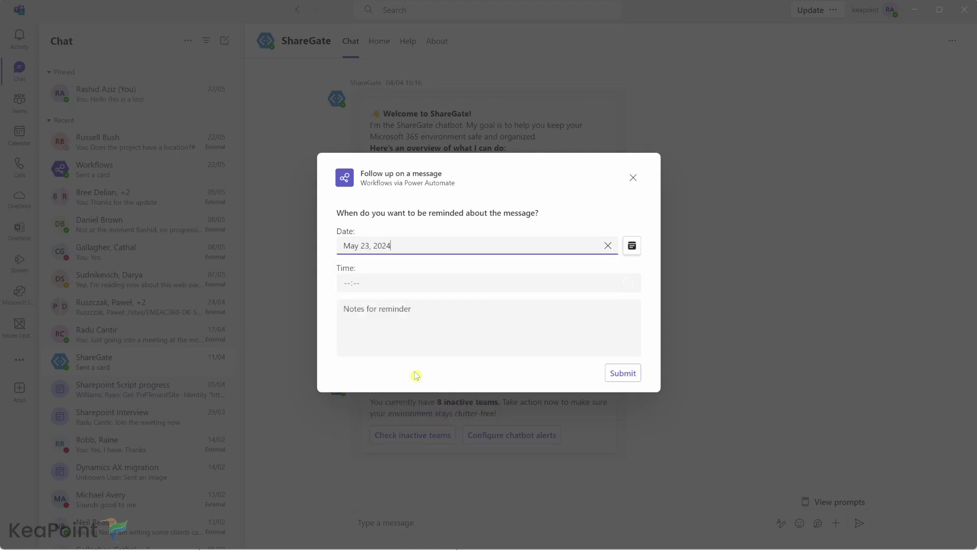
click(349, 287)
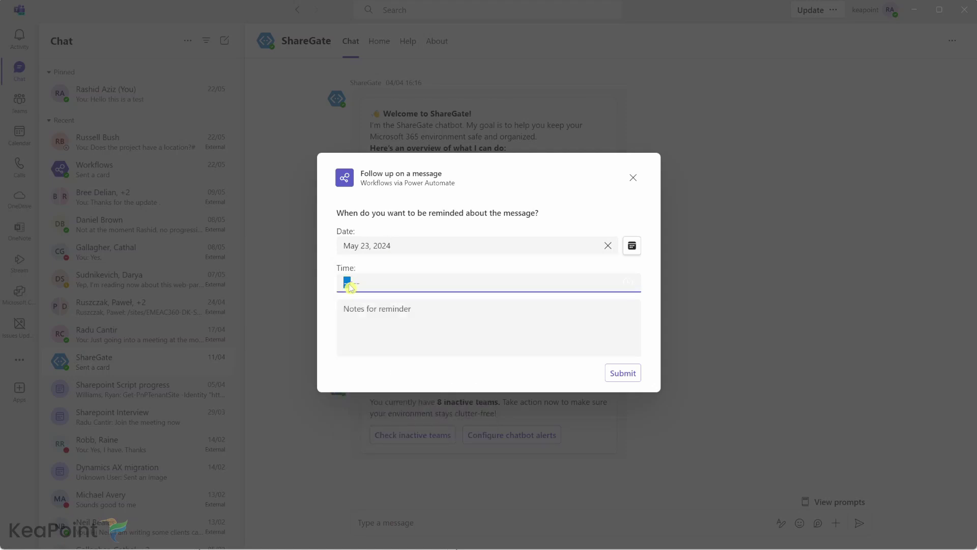
text(09:50)
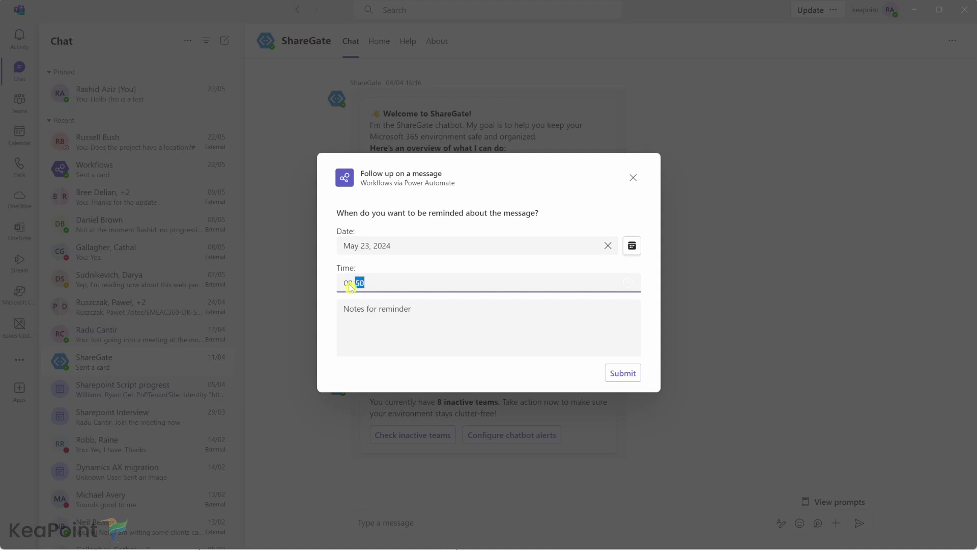
click(627, 377)
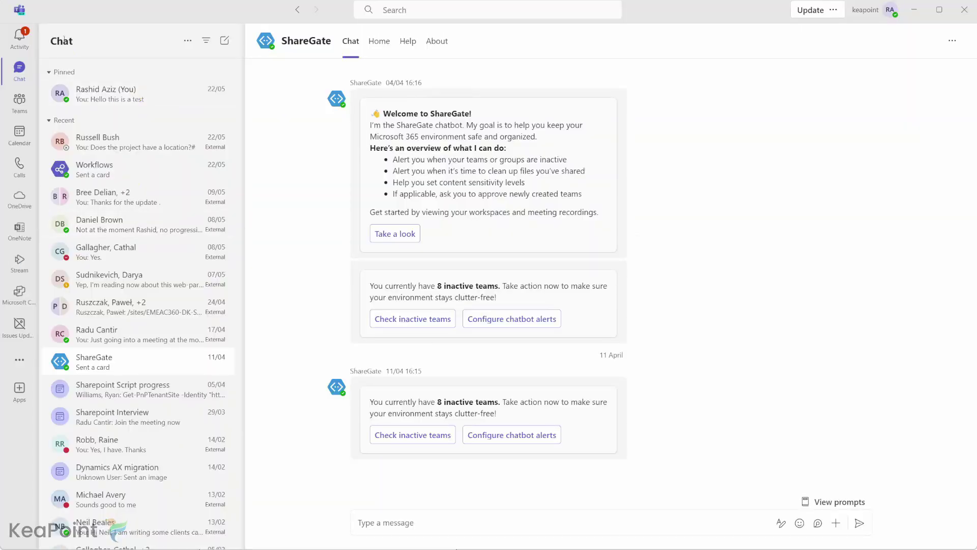
Step: Open the newest Follow up on a message notification in Activity and jump to its ShareGate message
click(21, 38)
click(163, 127)
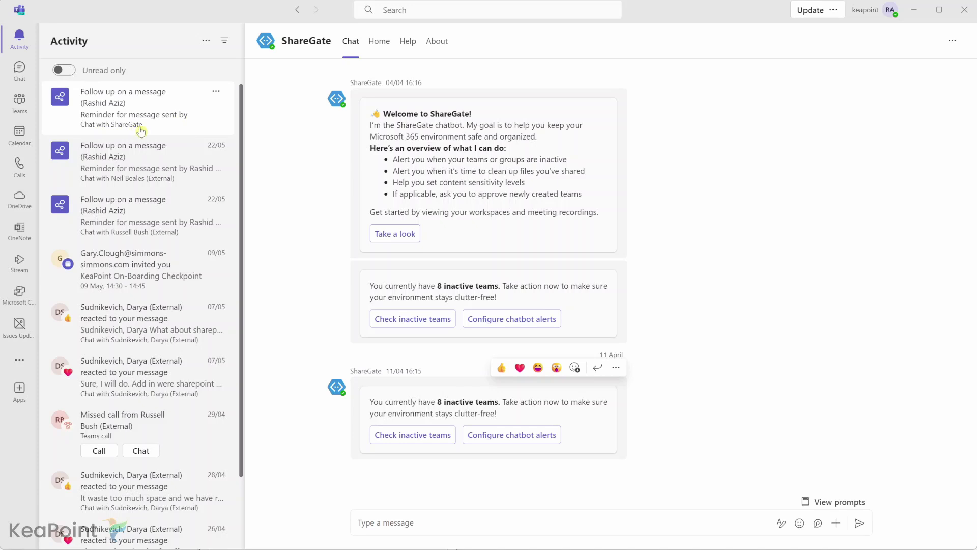
click(166, 115)
click(137, 111)
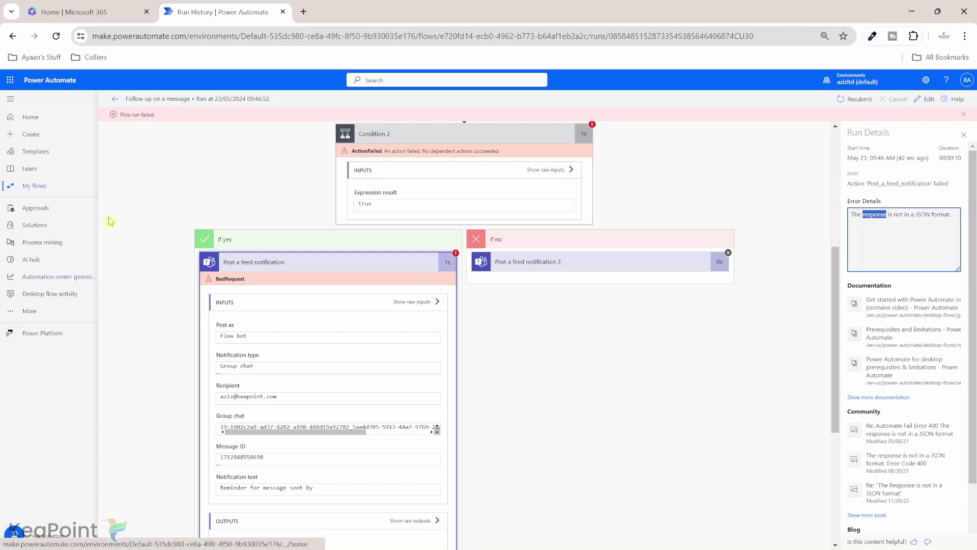
Step: Go back from the failed run to the Follow up on a message flow's details page
click(115, 99)
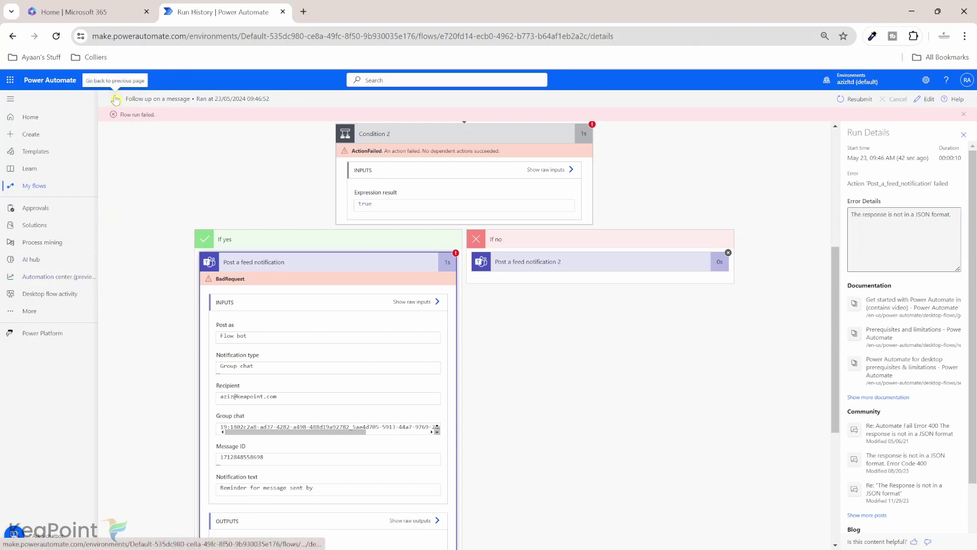